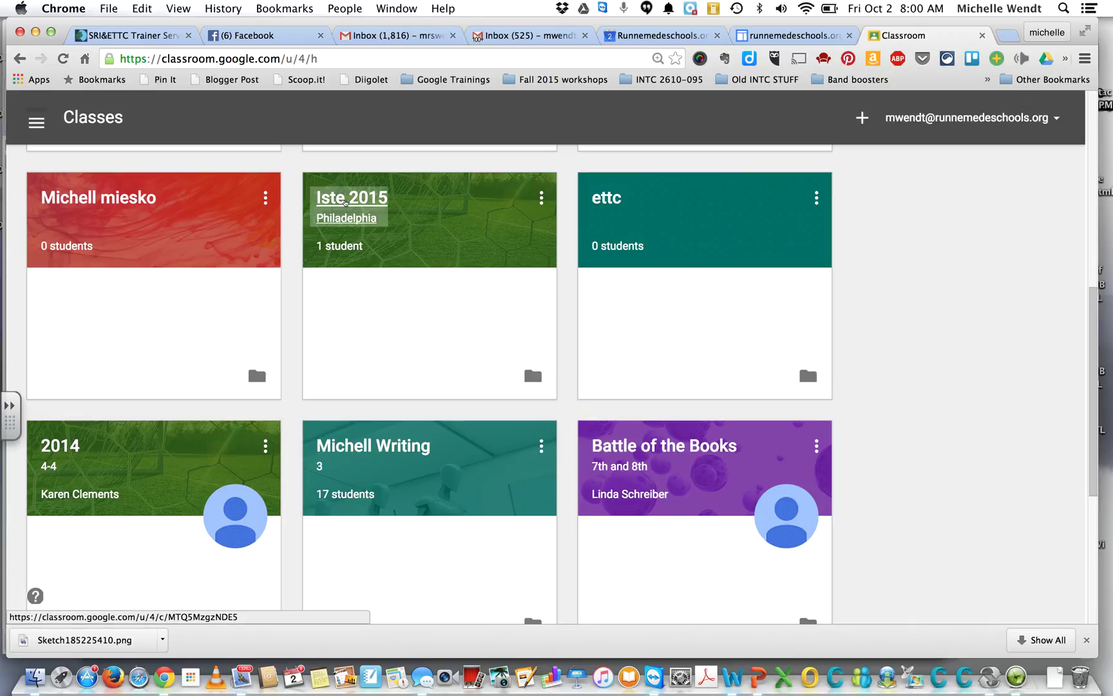
From the Iste 2015 Philadelphia class, view the Classroom Calendar, then the Google Calendar month view.
left_click(344, 198)
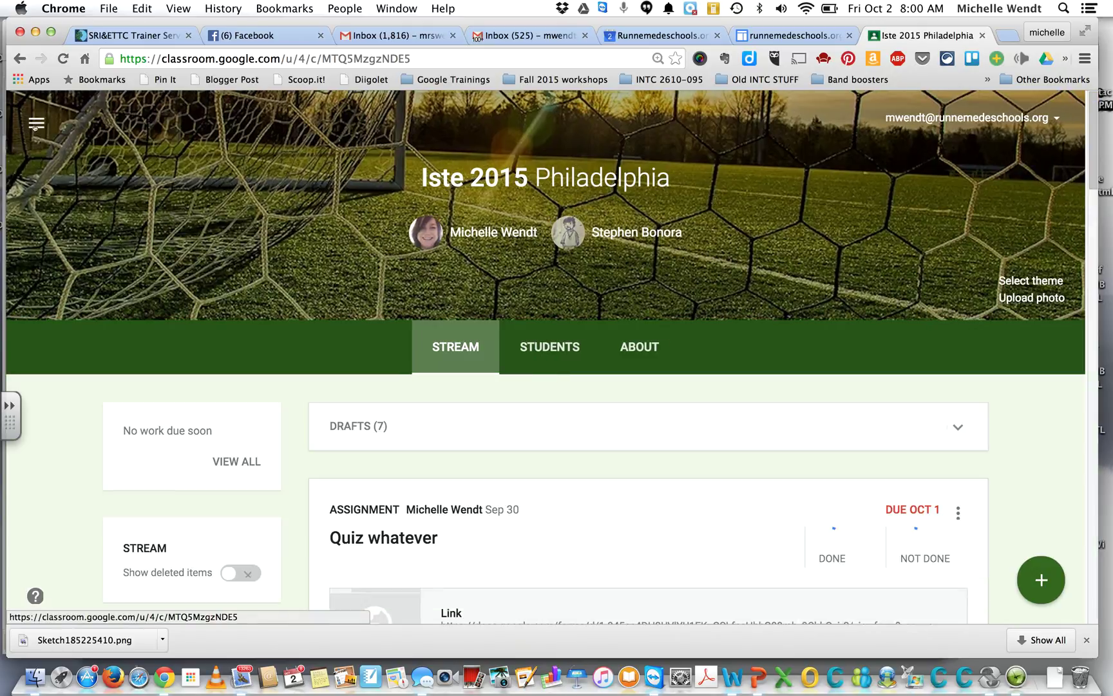
left_click(36, 123)
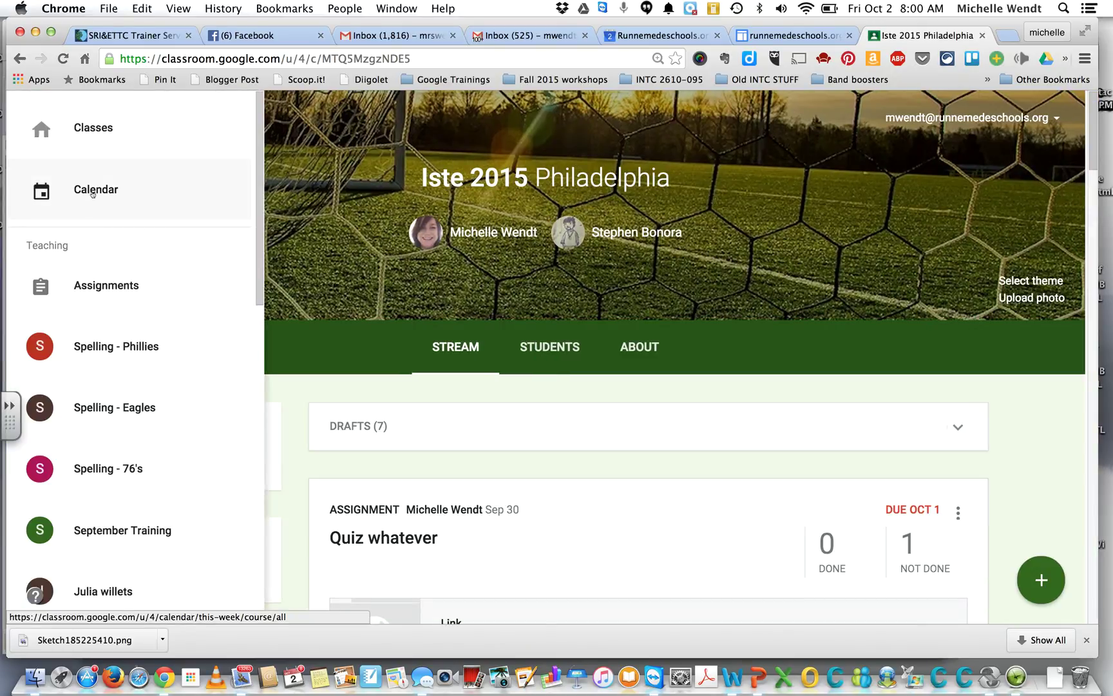
left_click(92, 191)
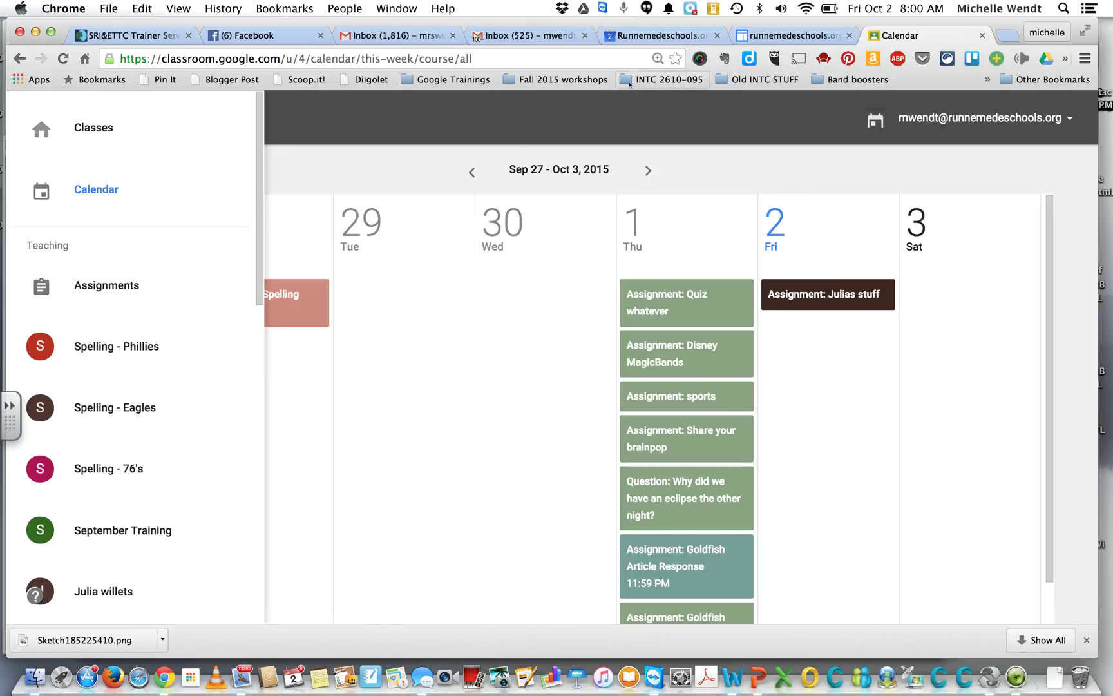
left_click(660, 36)
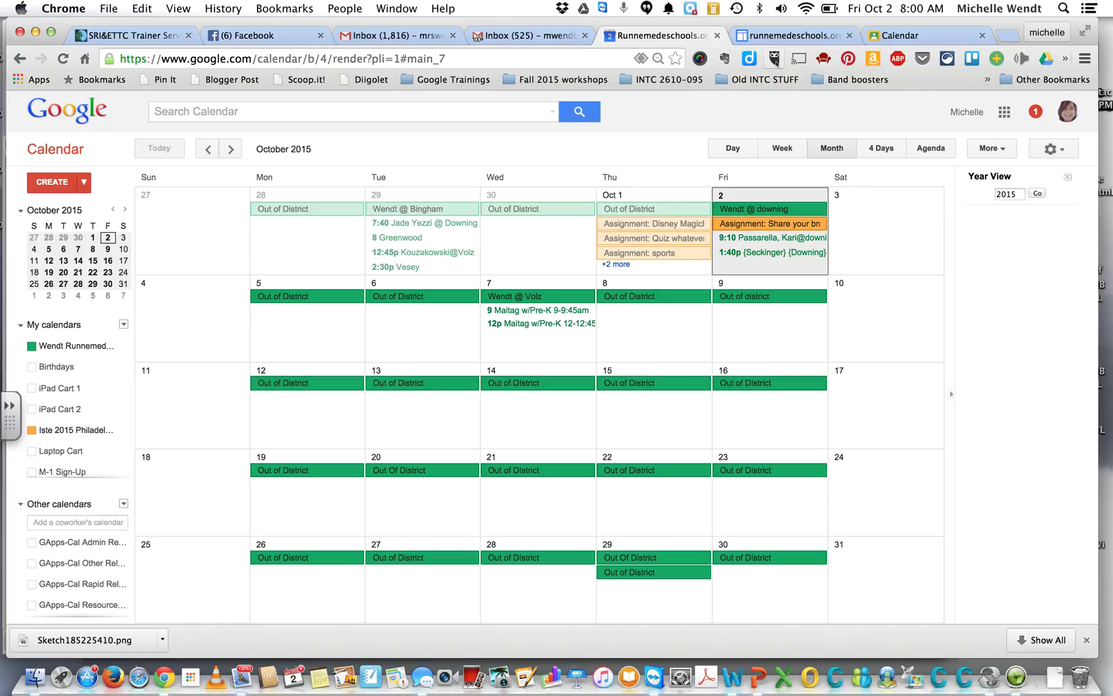
Return to the Classroom Calendar by way of the Classes overview.
left_click(922, 34)
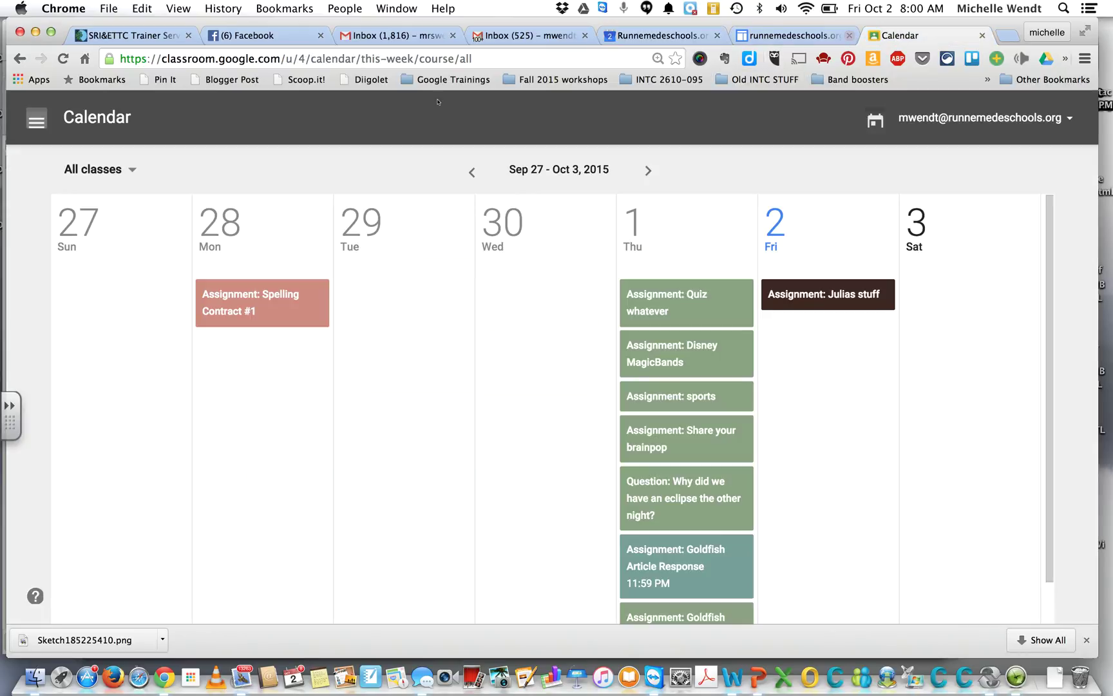
left_click(37, 121)
left_click(72, 132)
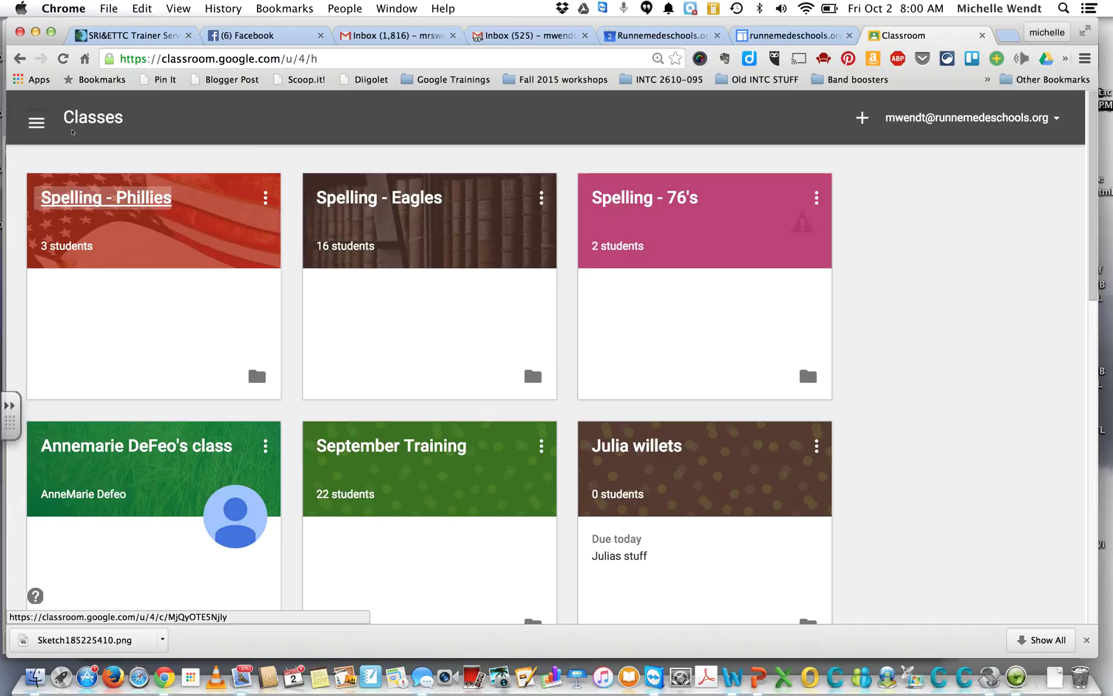
left_click(36, 122)
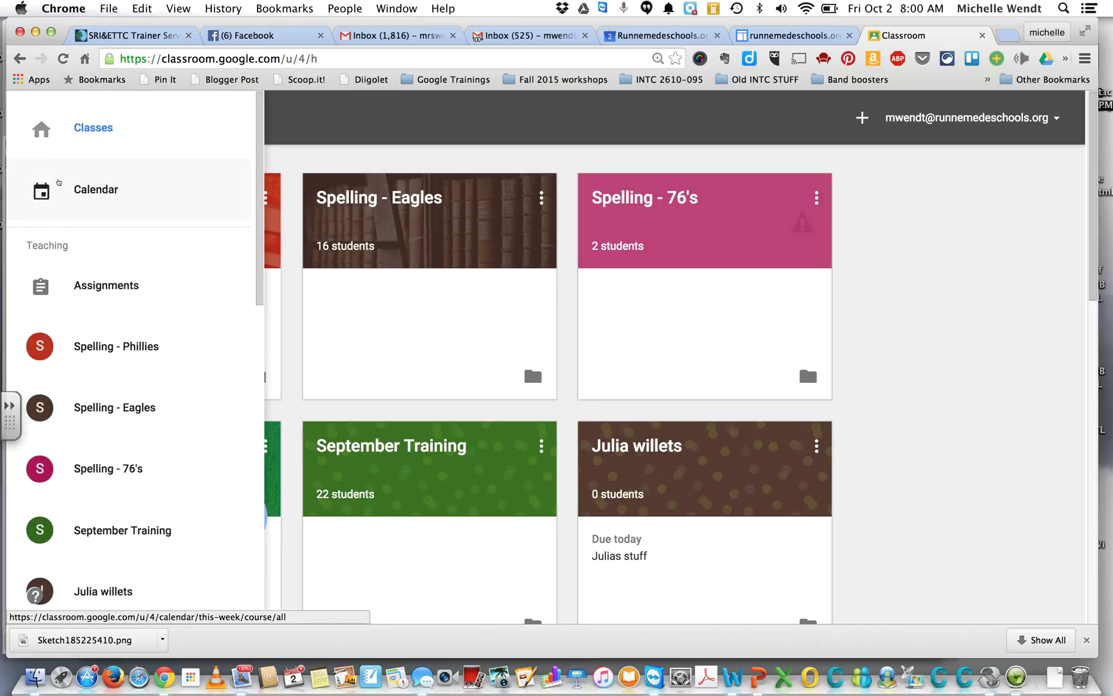
left_click(58, 181)
Filter to Spelling - Eagles, then Spelling - 76's for Sep 20–26, and show Google Sites.
left_click(132, 171)
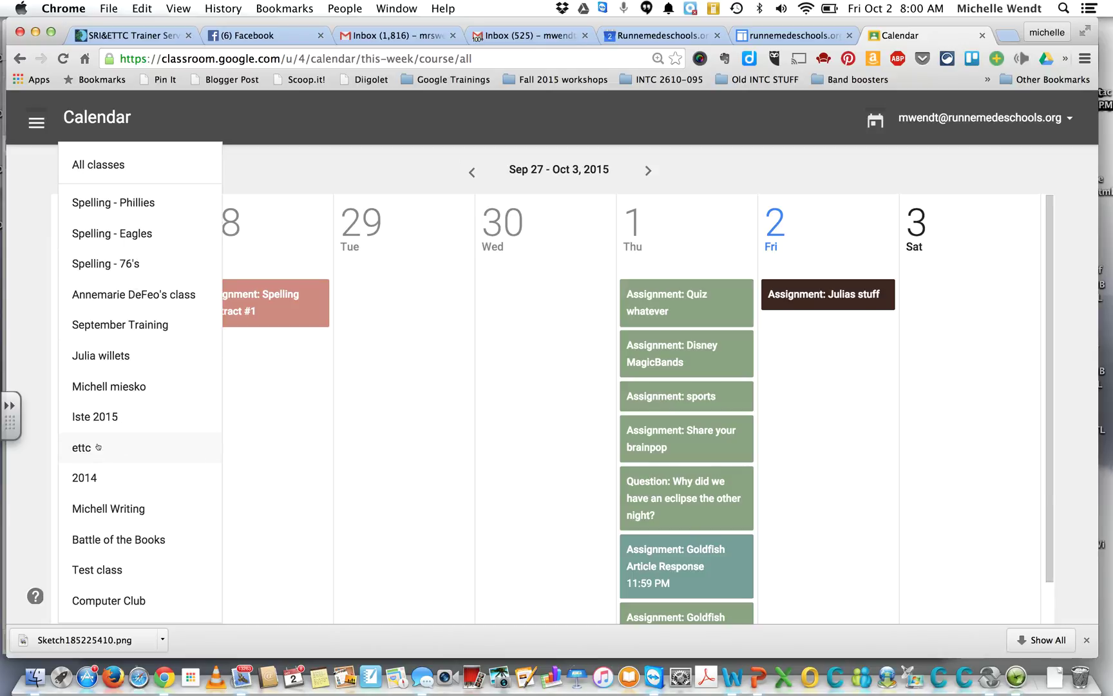
left_click(121, 235)
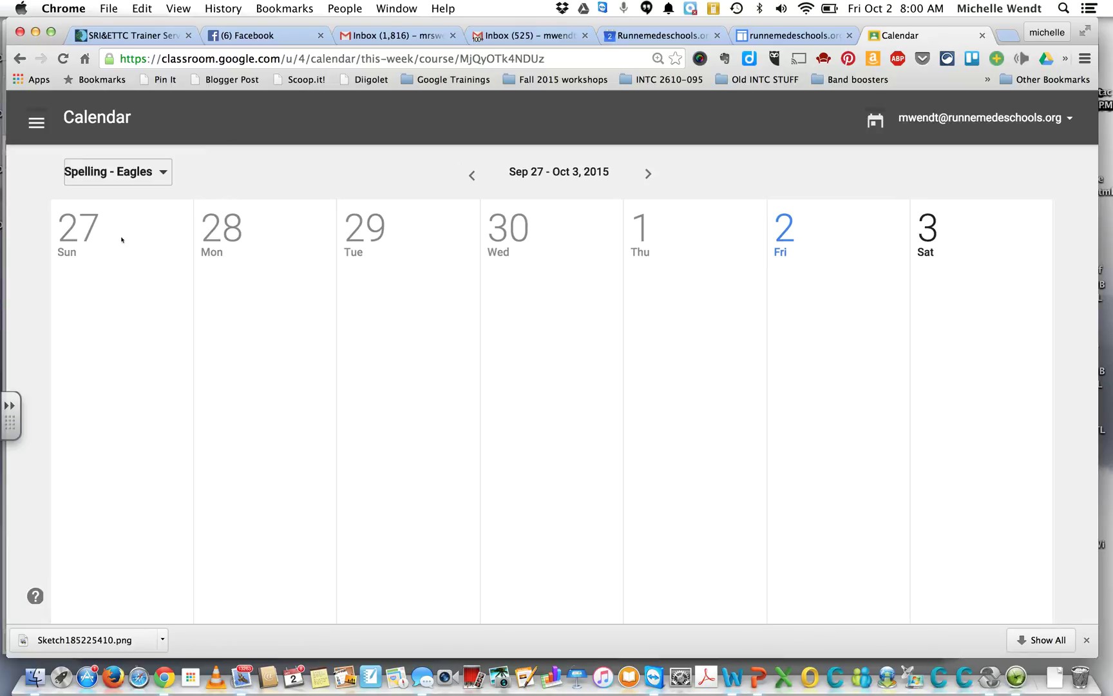
left_click(163, 173)
left_click(132, 265)
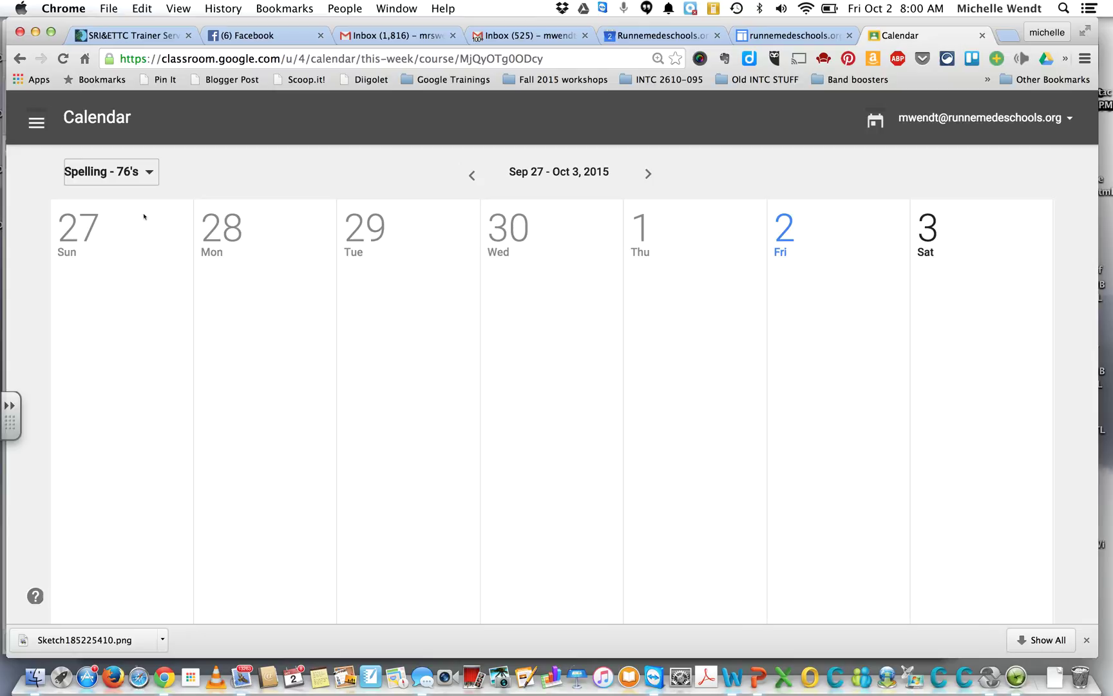
left_click(471, 175)
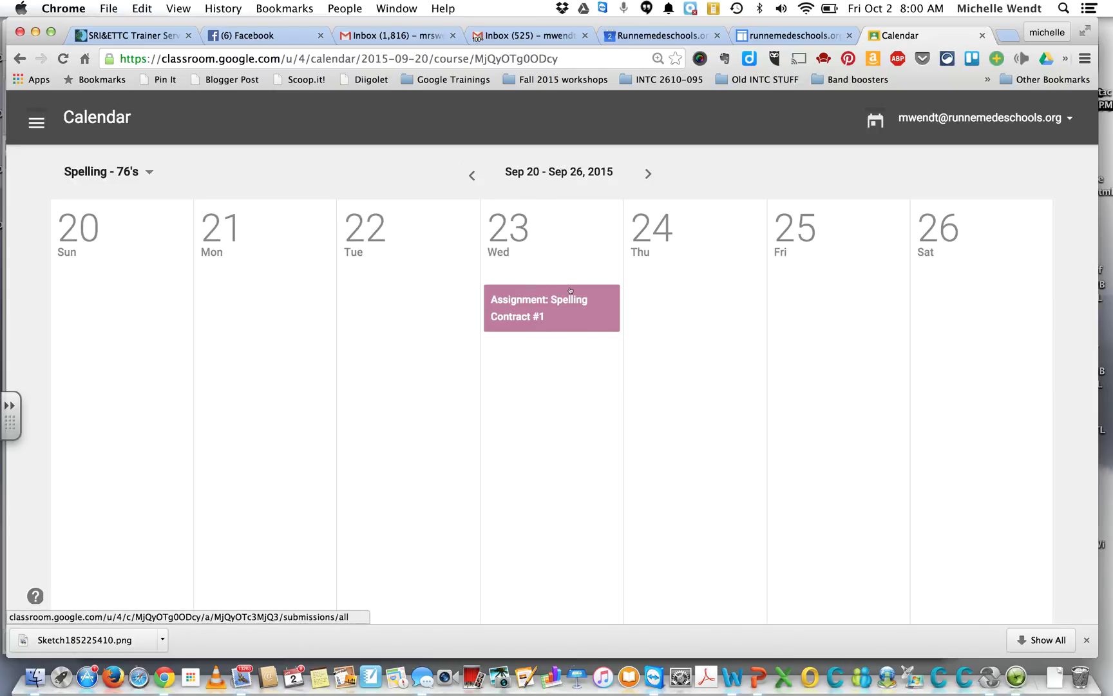
left_click(793, 37)
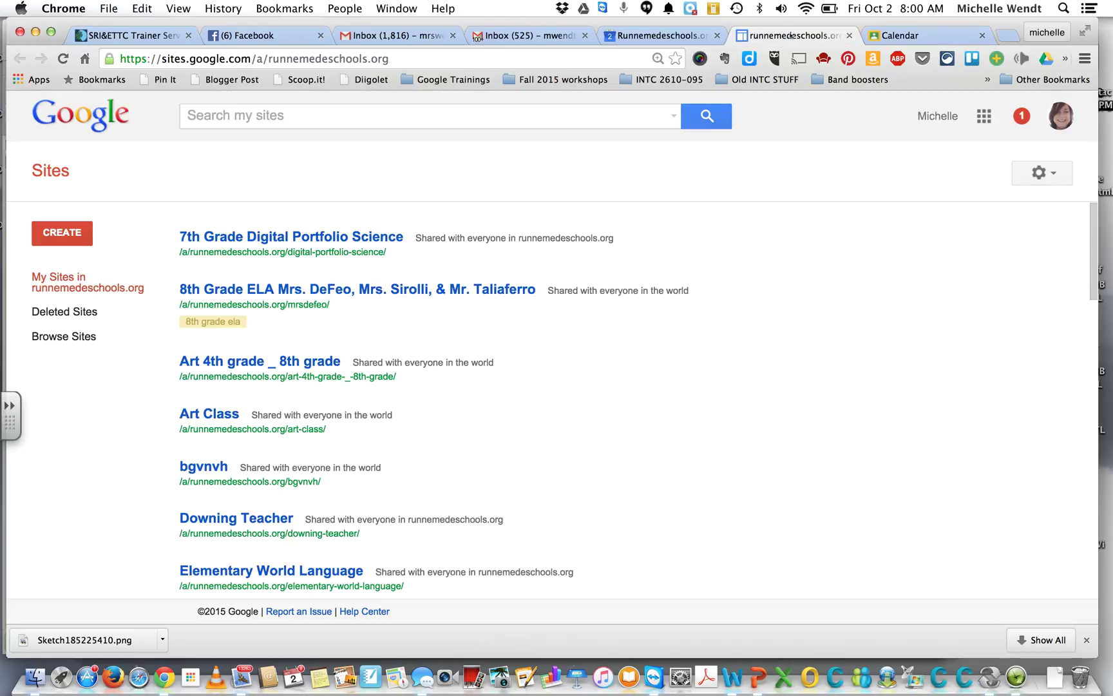
In the Google Calendar month view, hide Iste 2015 Philadelphia from the calendar list.
left_click(658, 35)
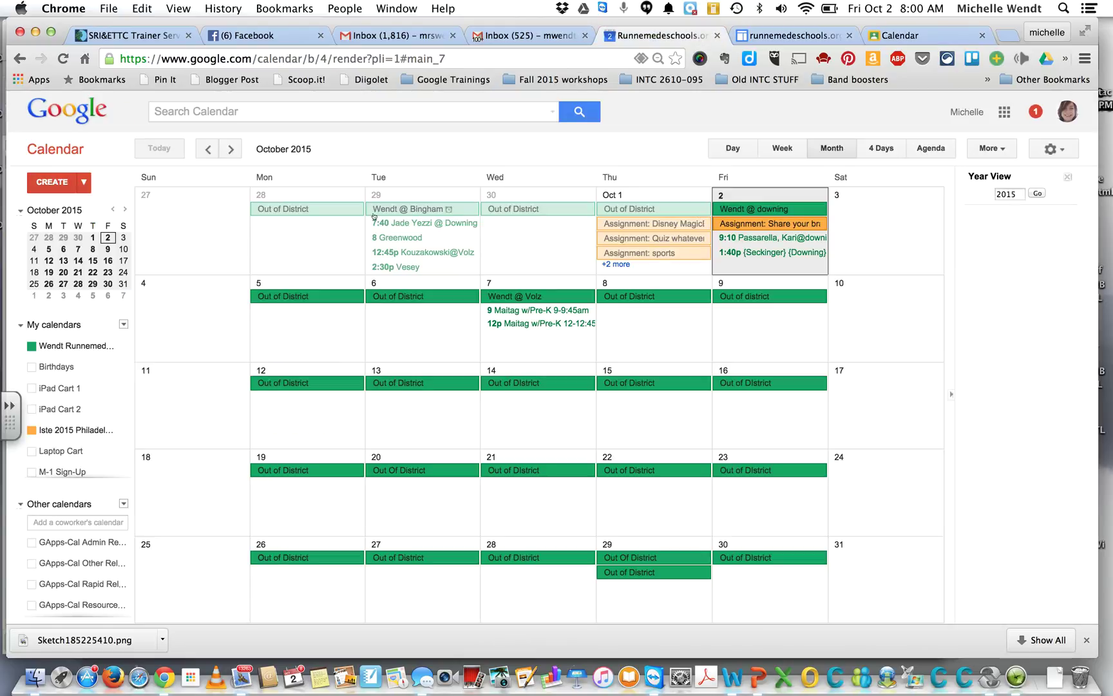
mouse_move(74, 429)
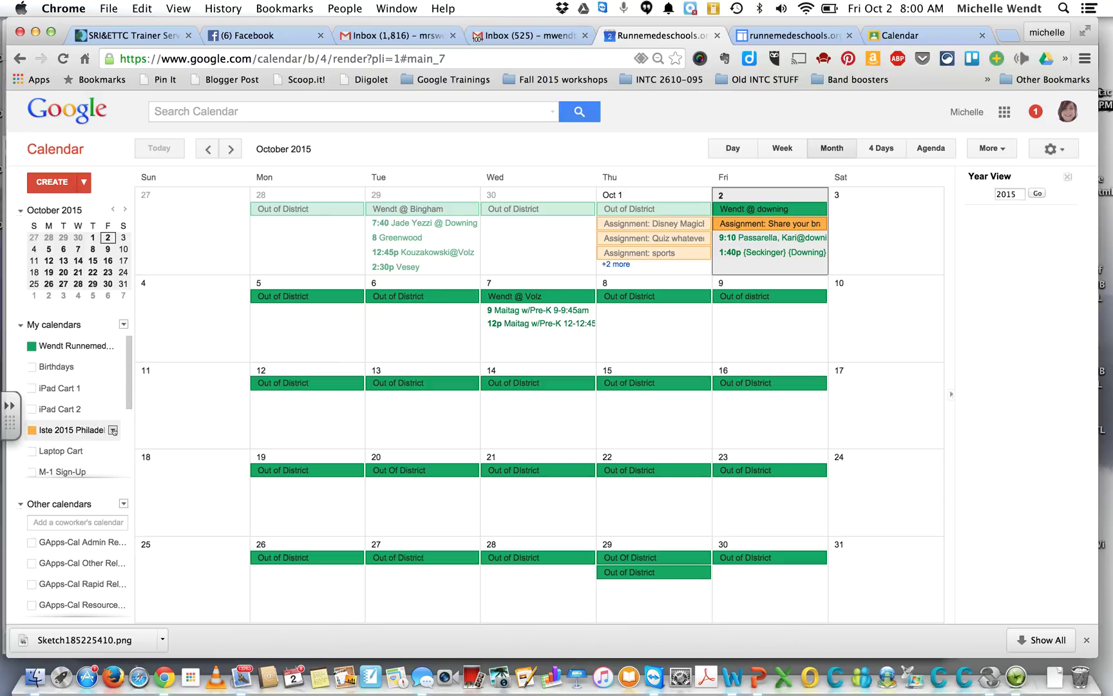
left_click(112, 430)
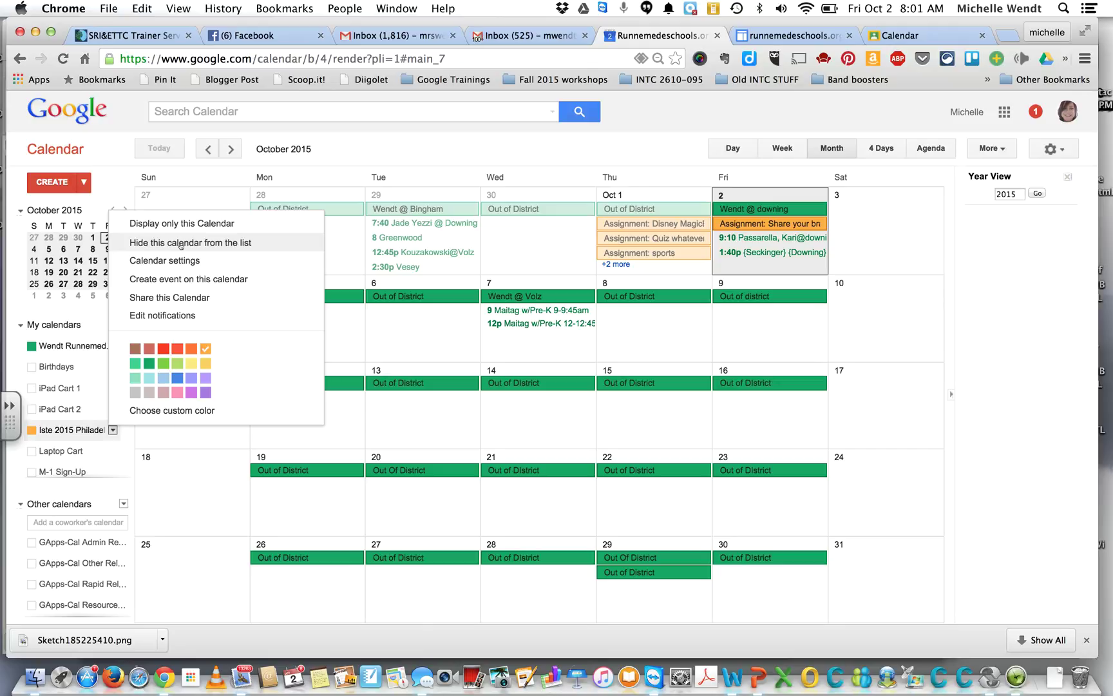
left_click(180, 244)
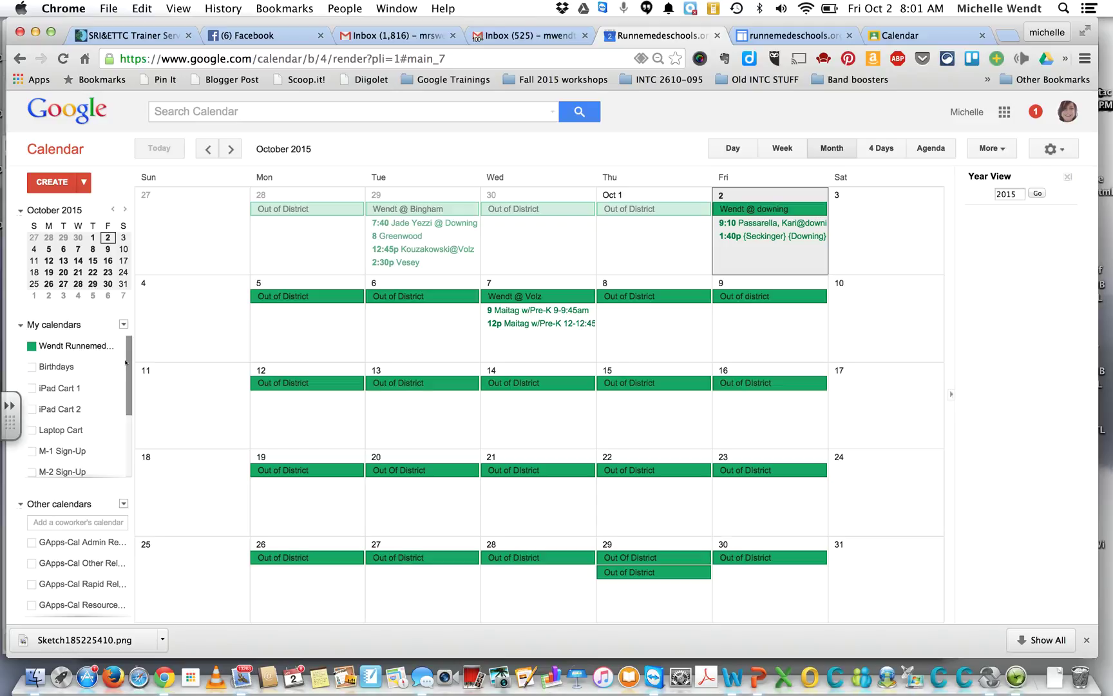
Open Calendar Settings from My calendars, then return to the month view.
left_click(124, 324)
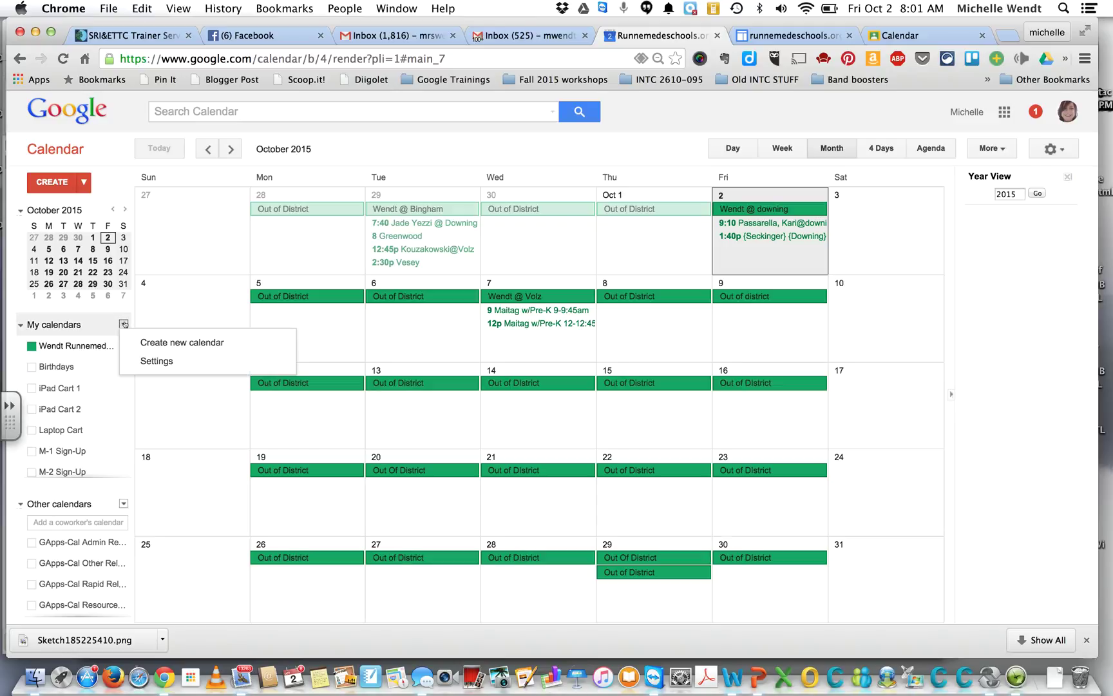
left_click(157, 360)
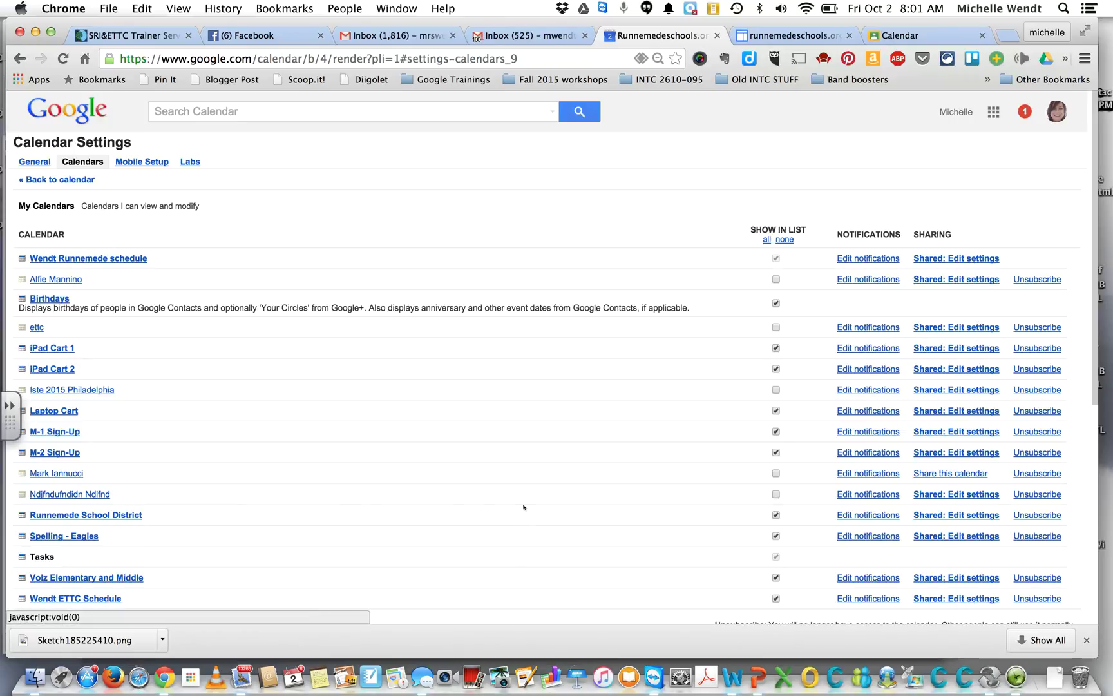
left_click(41, 181)
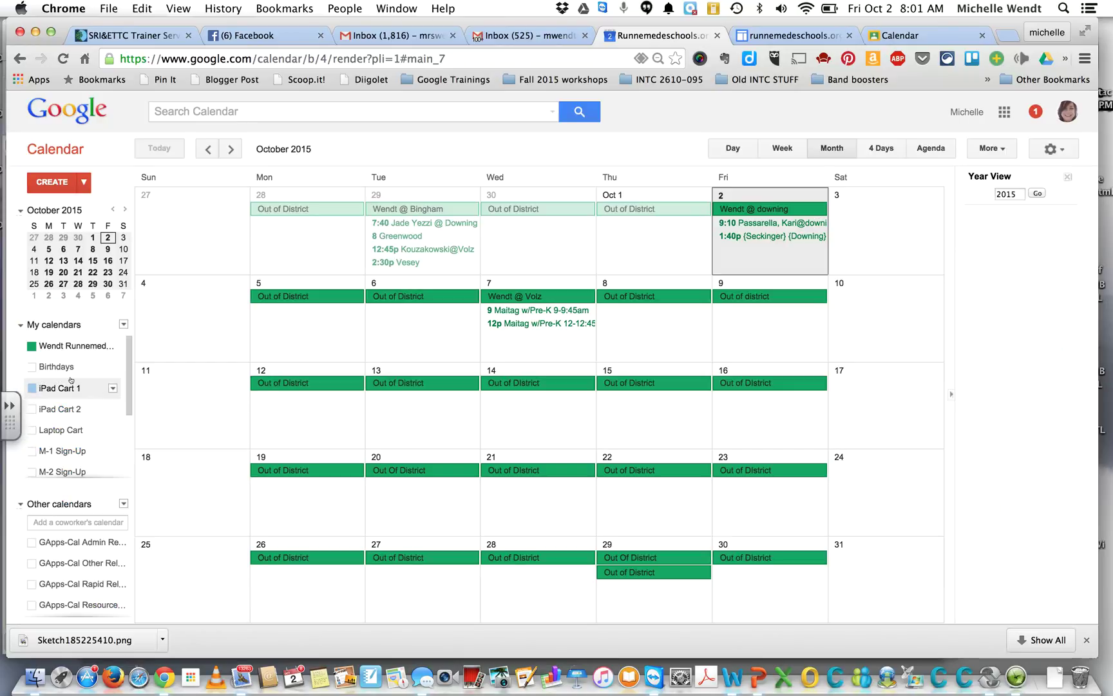
left_click(123, 324)
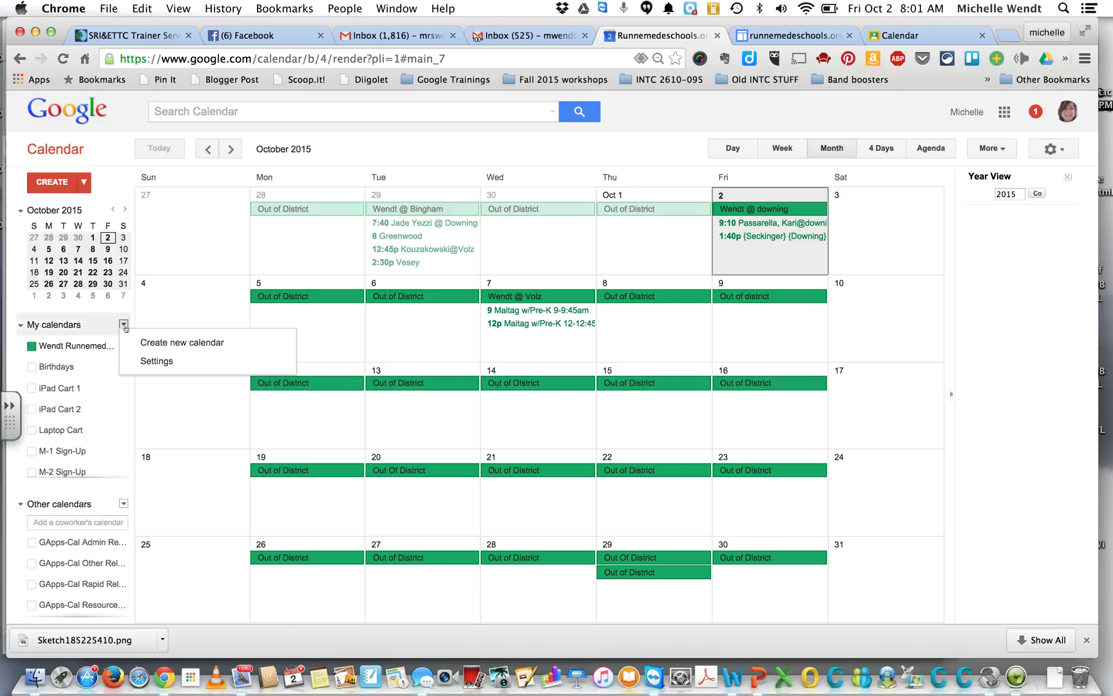
left_click(157, 361)
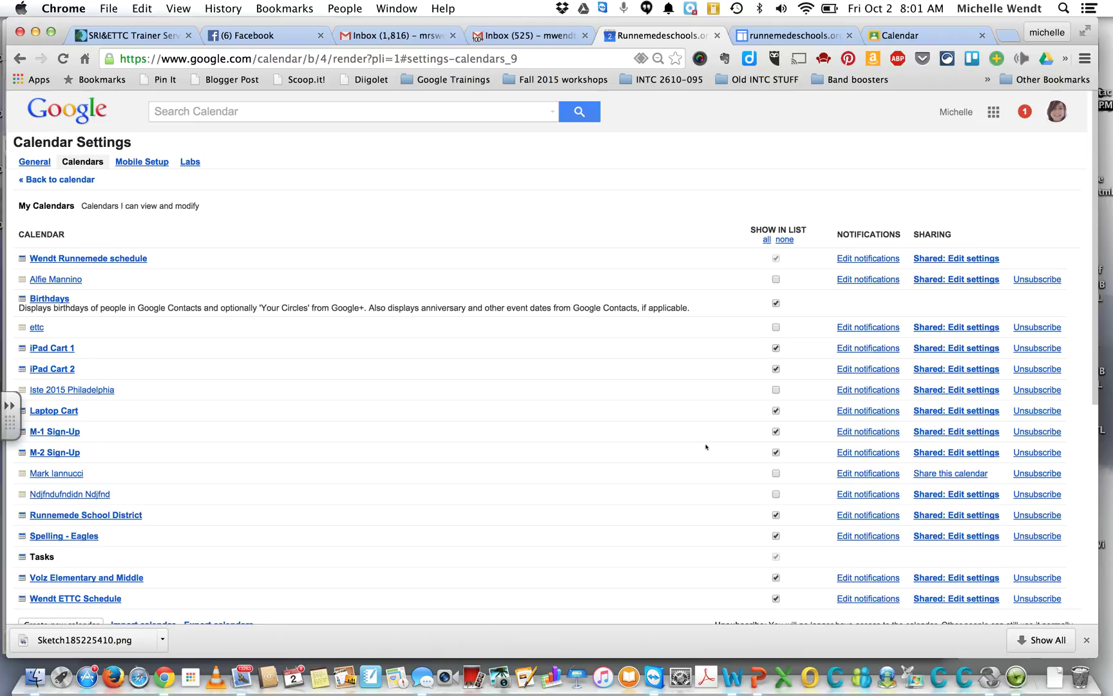
scroll(709, 449, "down", 2)
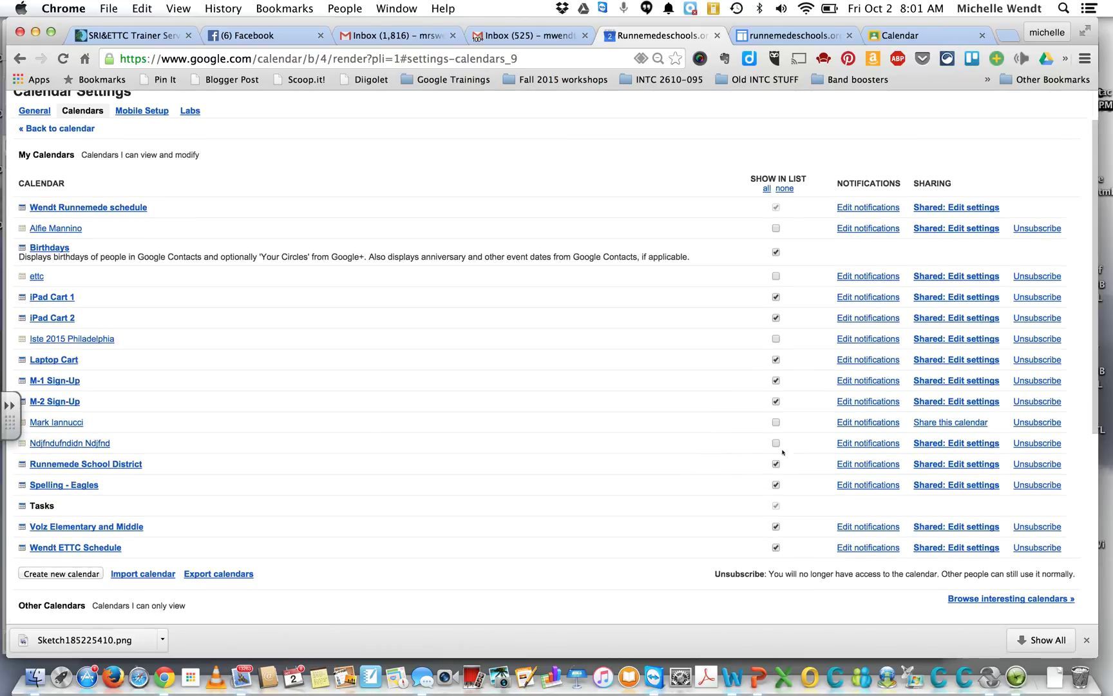
left_click(774, 443)
left_click(776, 422)
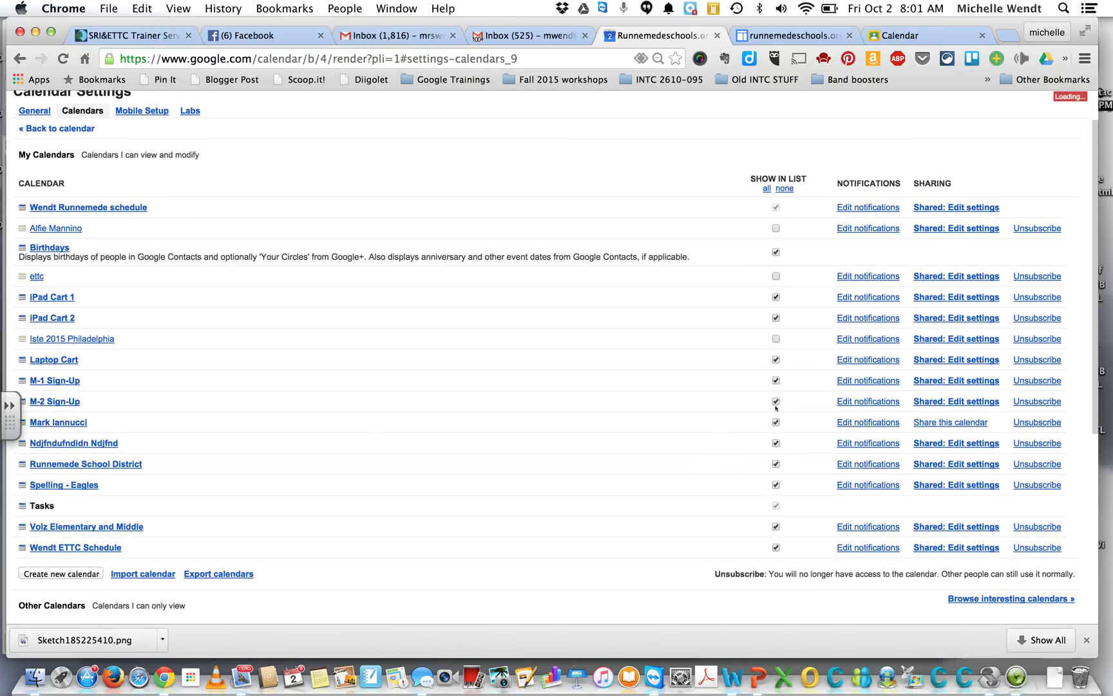
left_click(776, 339)
scroll(104, 166, "up", 1)
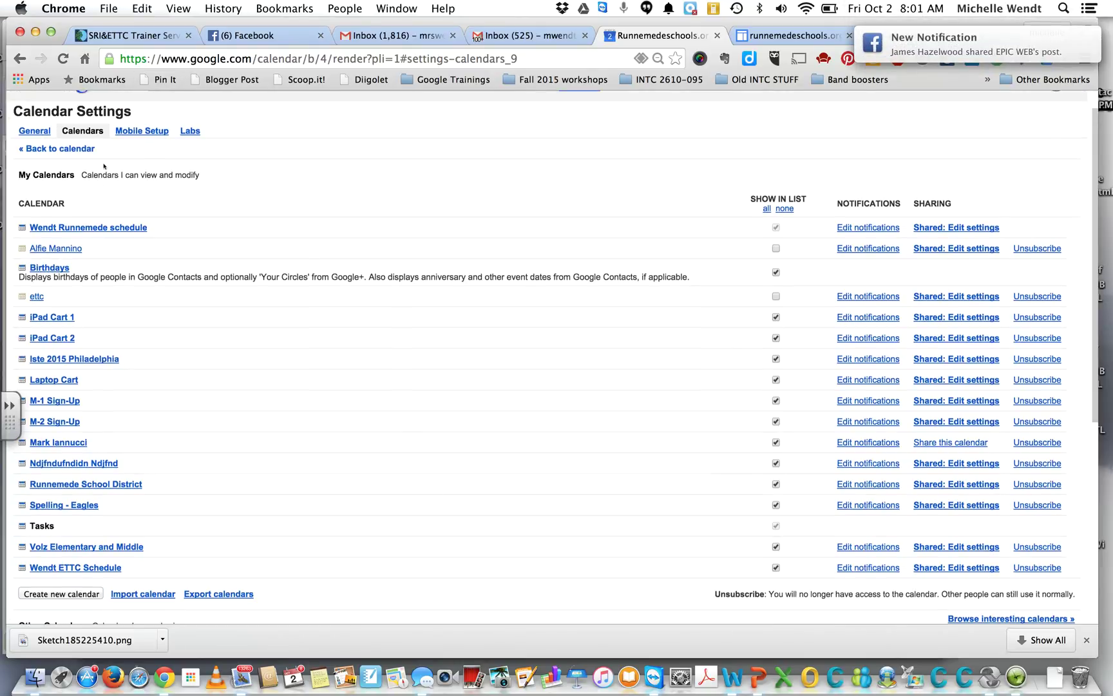
scroll(103, 166, "down", 1)
scroll(103, 166, "down", 5)
scroll(103, 166, "up", 6)
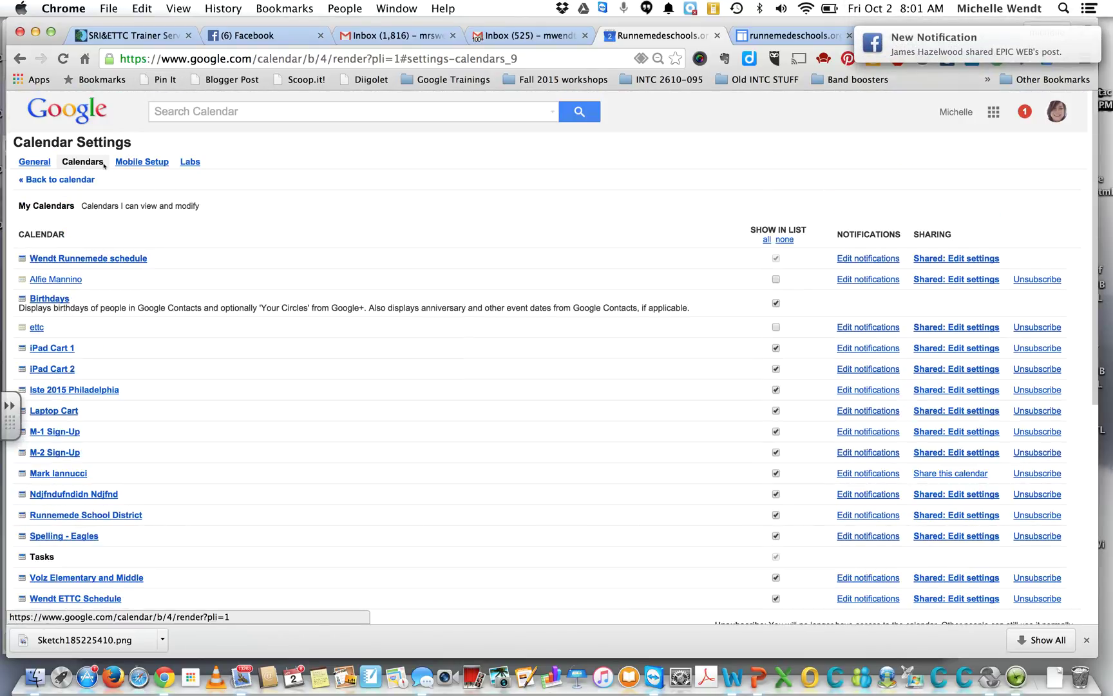
left_click(54, 179)
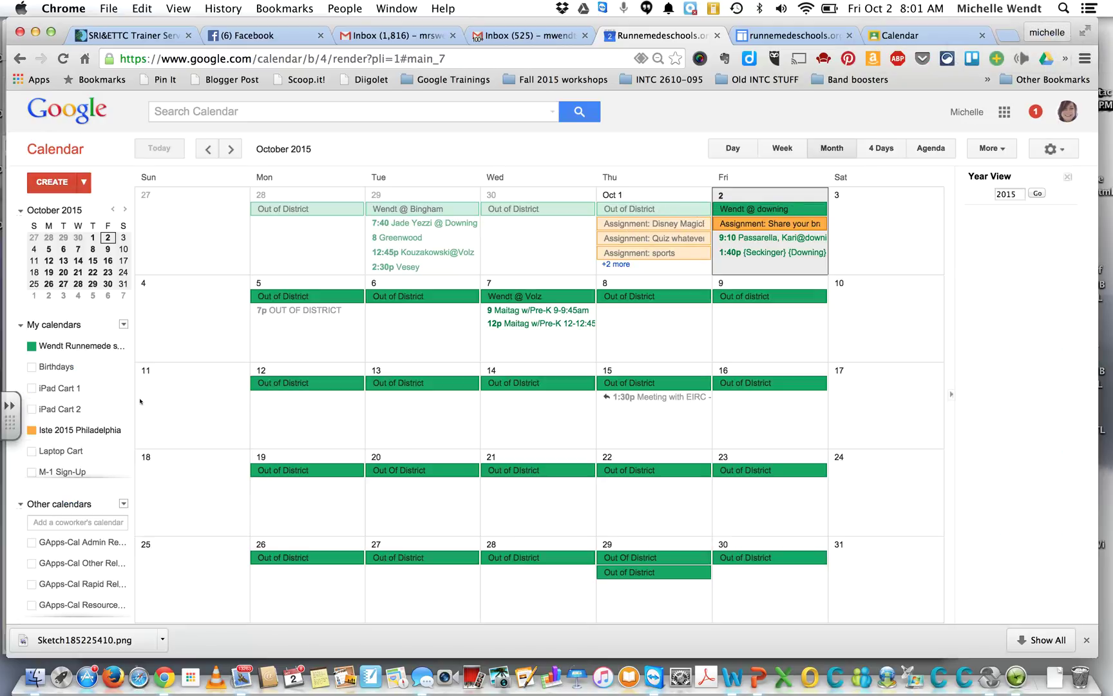
Toggle off the Iste 2015 Philadelphia events and hide that calendar from My calendars.
left_click(81, 431)
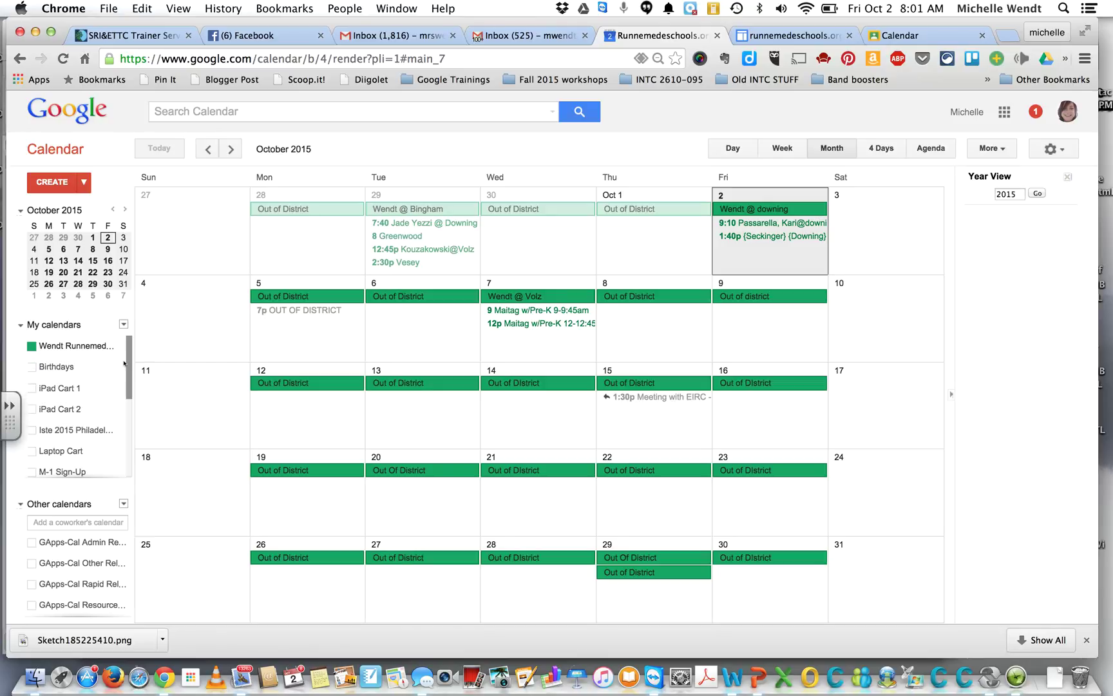
scroll(128, 360, "down", 5)
scroll(128, 359, "up", 3)
scroll(127, 358, "up", 3)
scroll(129, 358, "down", 2)
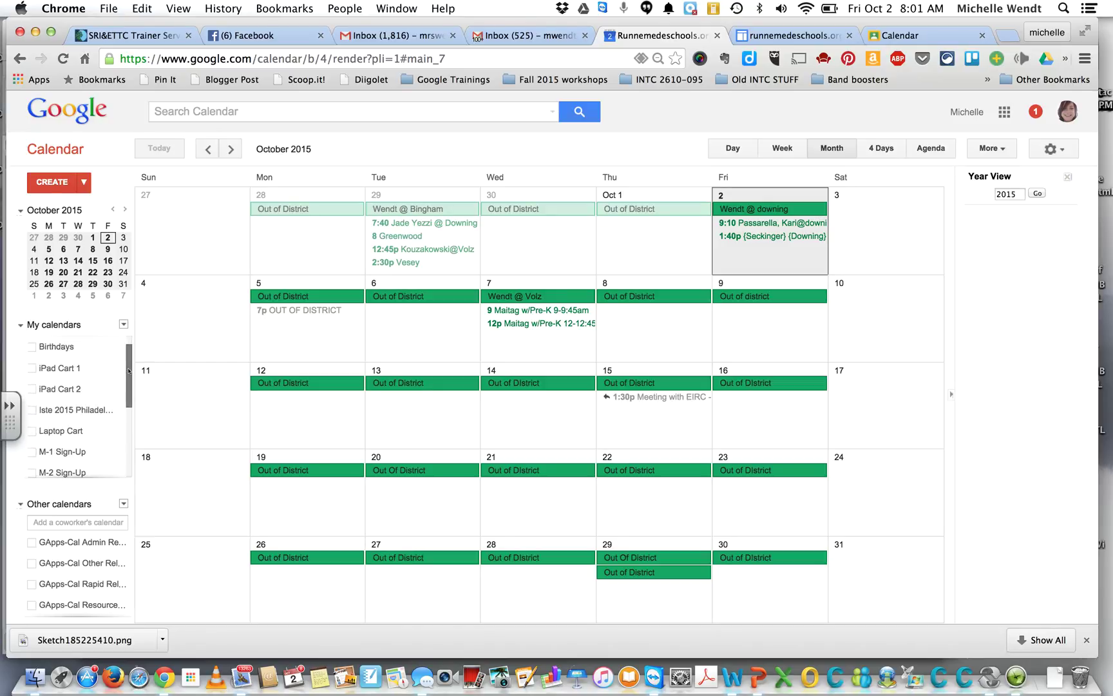
scroll(128, 358, "down", 2)
scroll(128, 357, "up", 2)
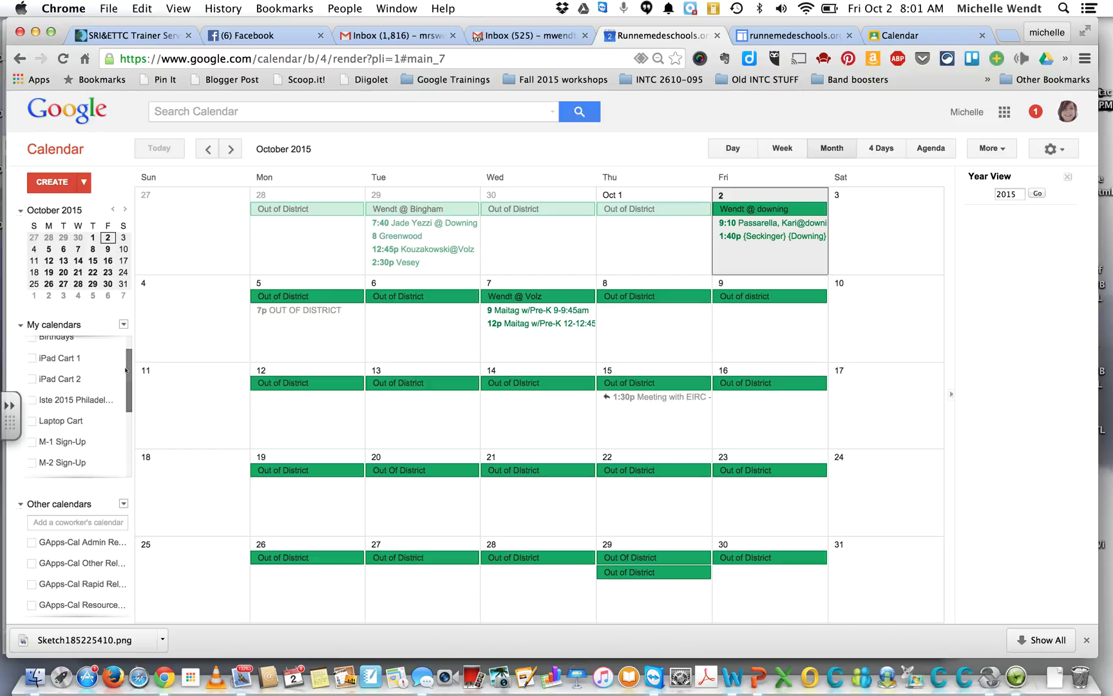
left_click(113, 400)
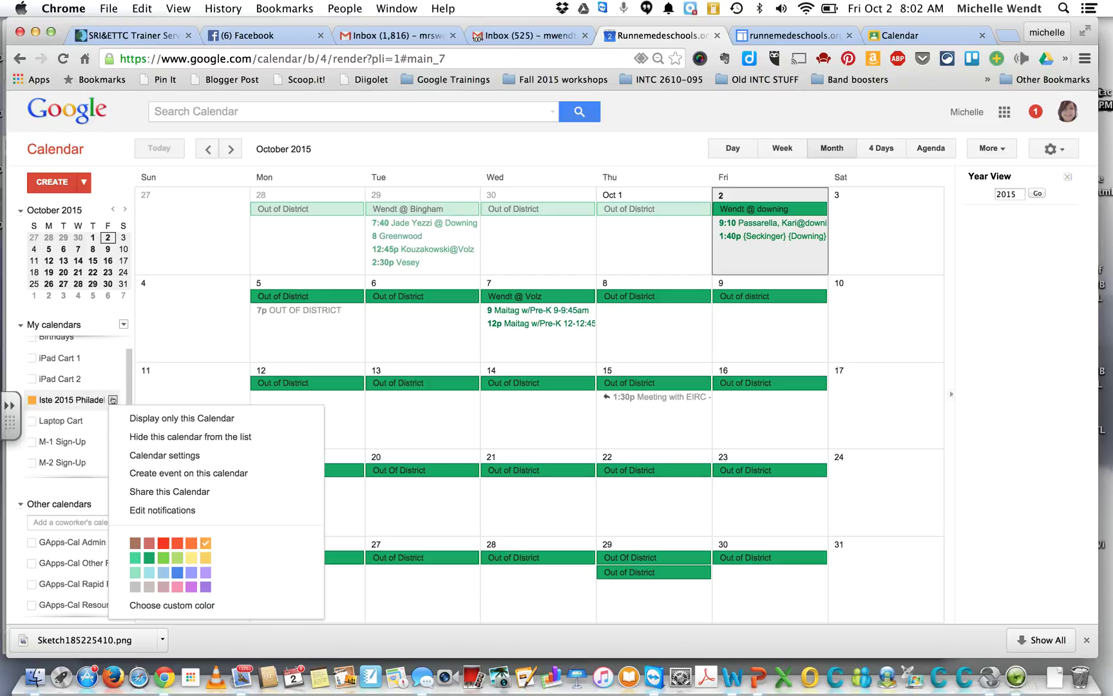
left_click(138, 437)
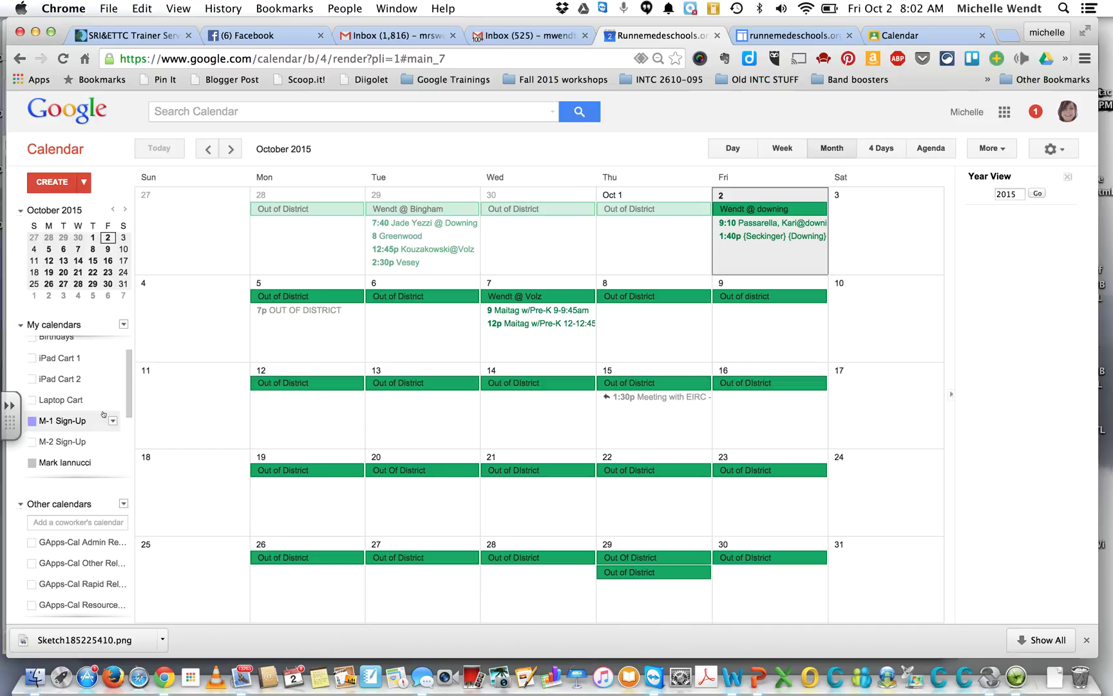